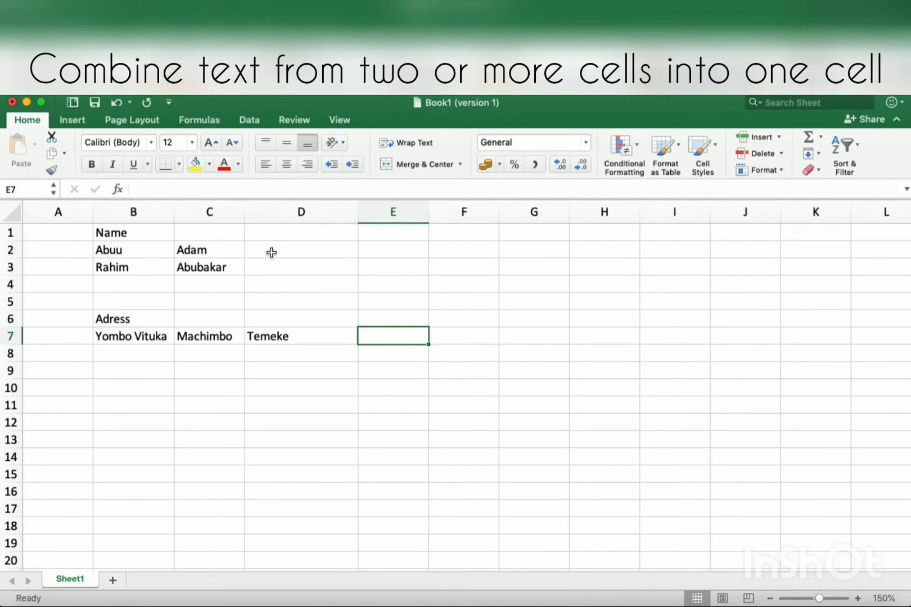
# Step: Enter the formula =B2&""&C2 in cell D2 to combine the first and last name
pyautogui.click(273, 252)
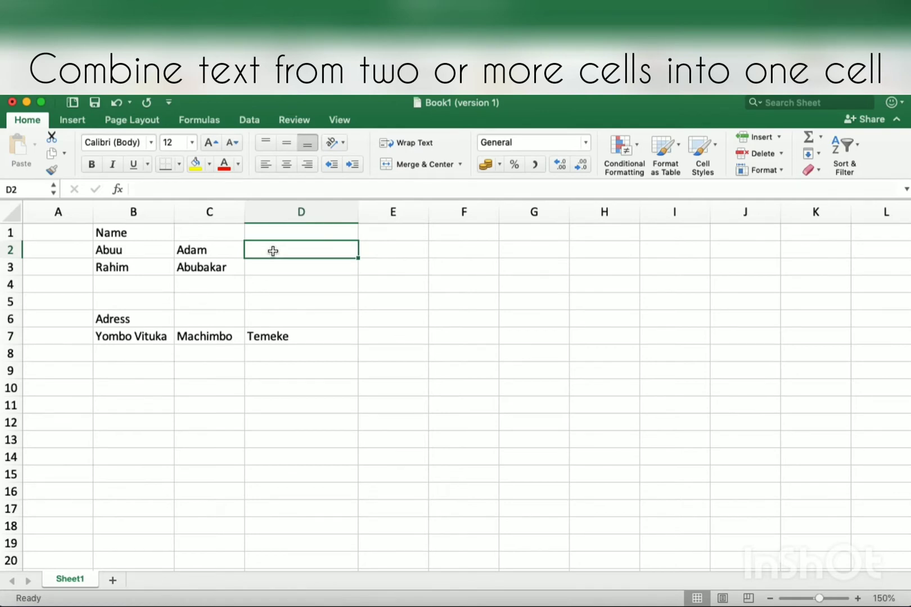
pyautogui.write('=')
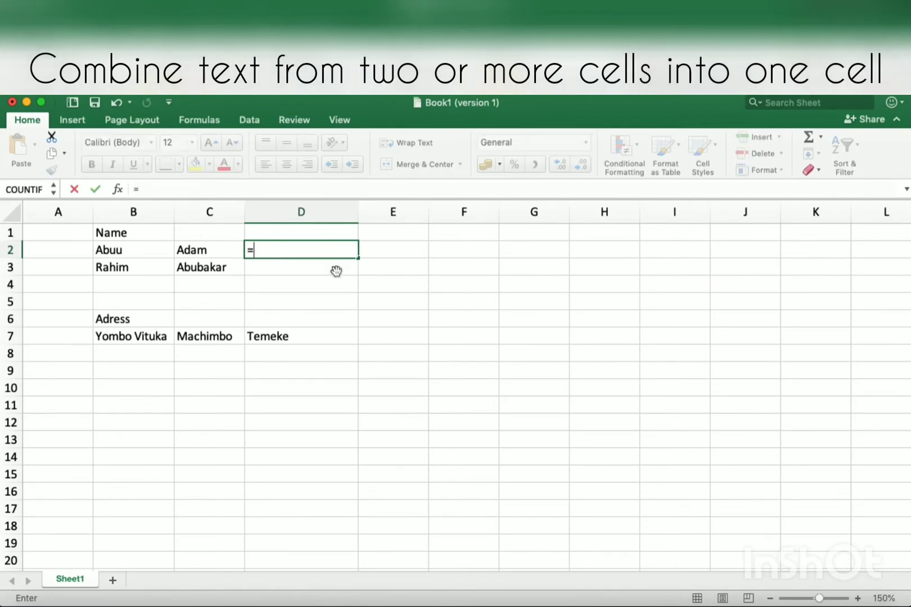
pyautogui.click(134, 250)
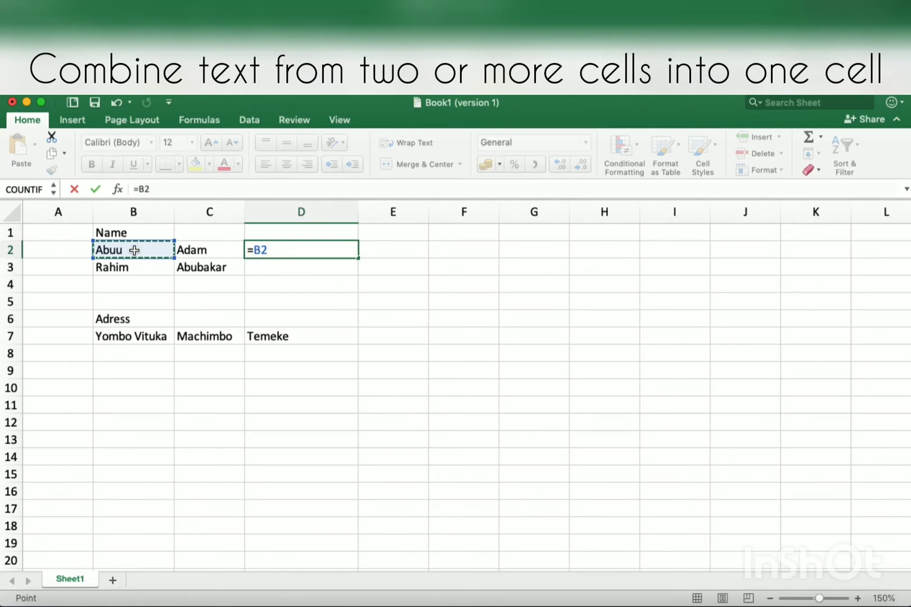
pyautogui.write('&"')
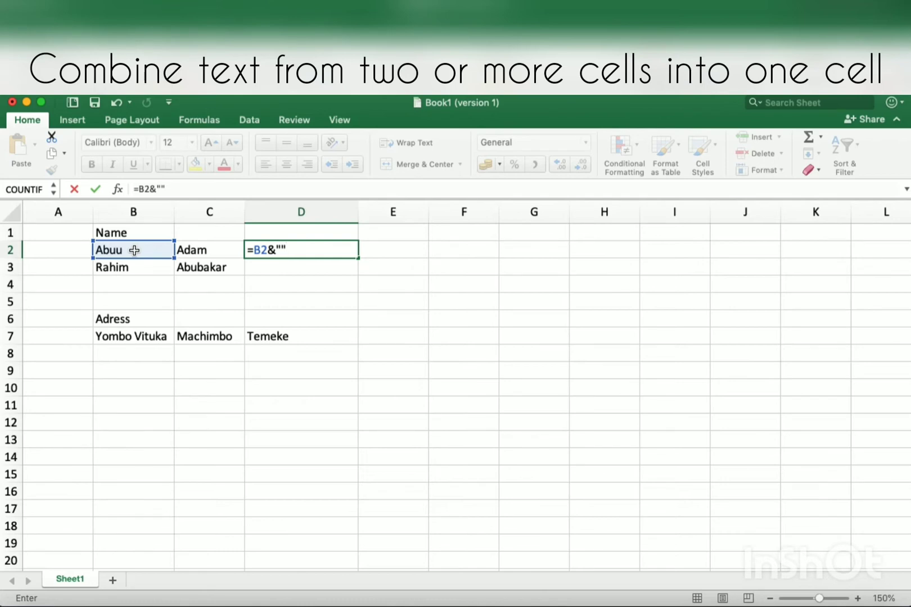
pyautogui.write('&')
pyautogui.click(201, 248)
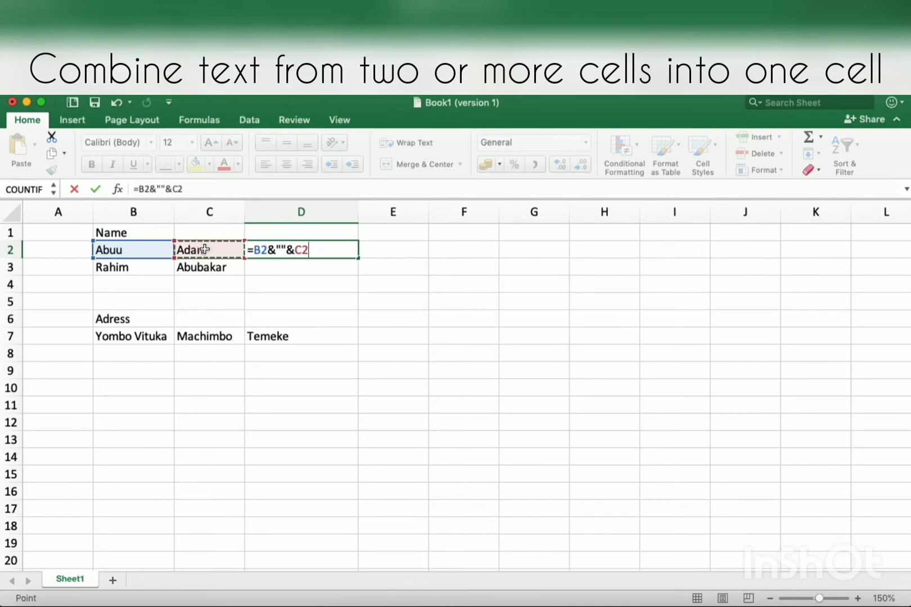
pyautogui.press('Return')
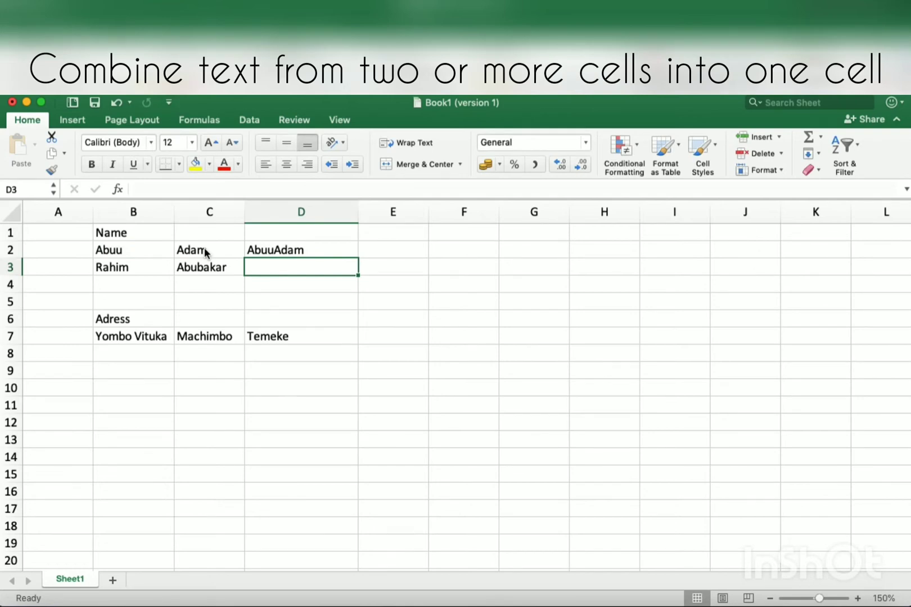
# Step: Insert a space between the quotation marks in D2's formula and fill the formula down to D3
pyautogui.click(290, 251)
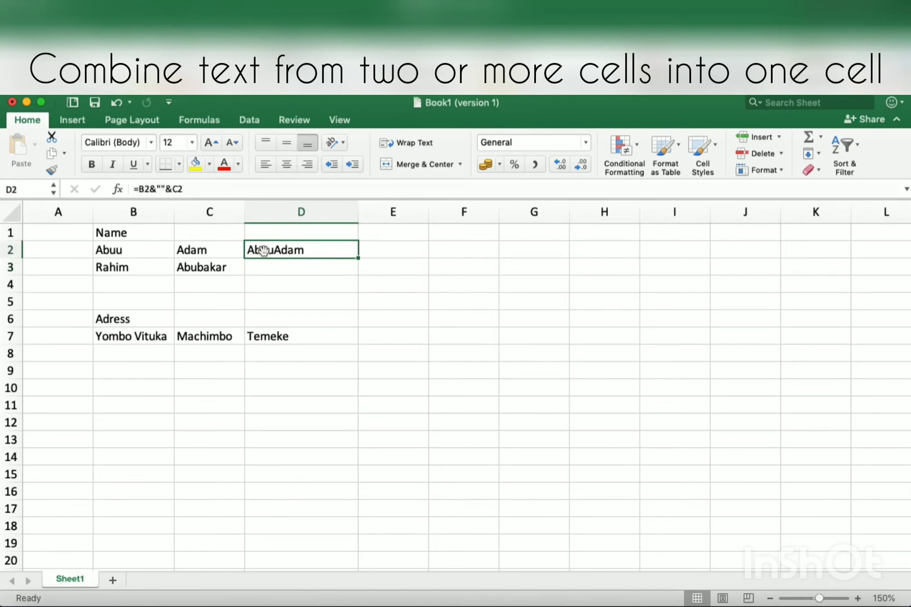
pyautogui.doubleClick(281, 249)
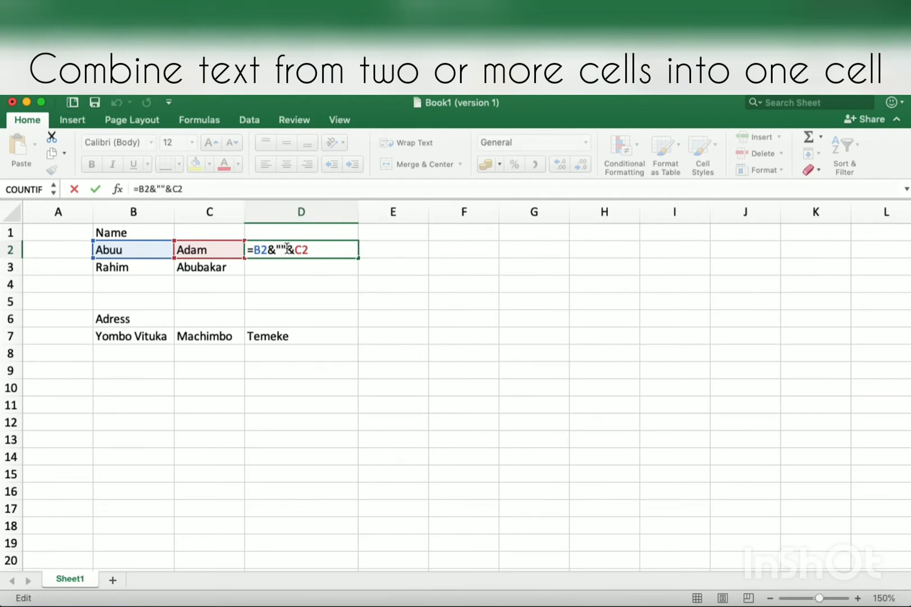
pyautogui.click(162, 189)
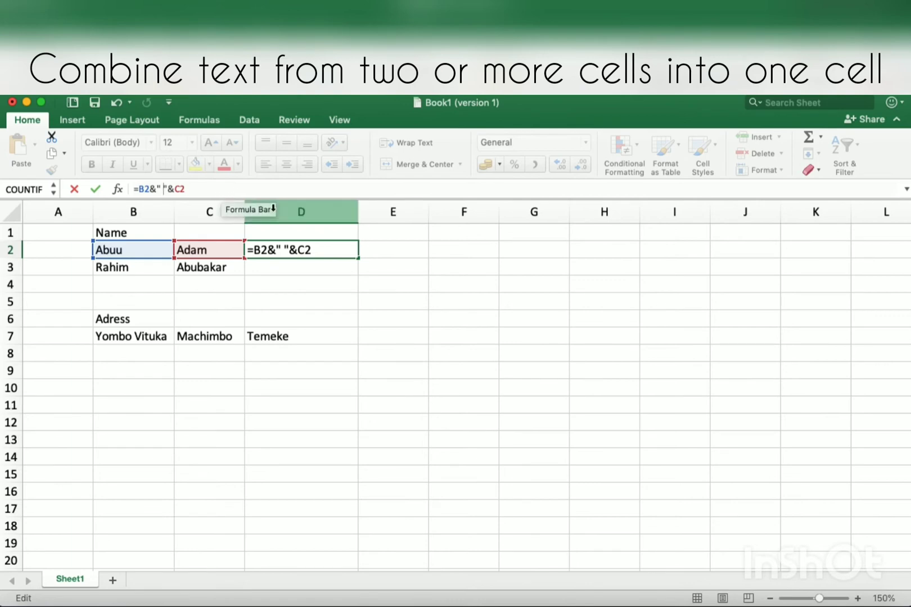
pyautogui.press('Return')
pyautogui.click(299, 247)
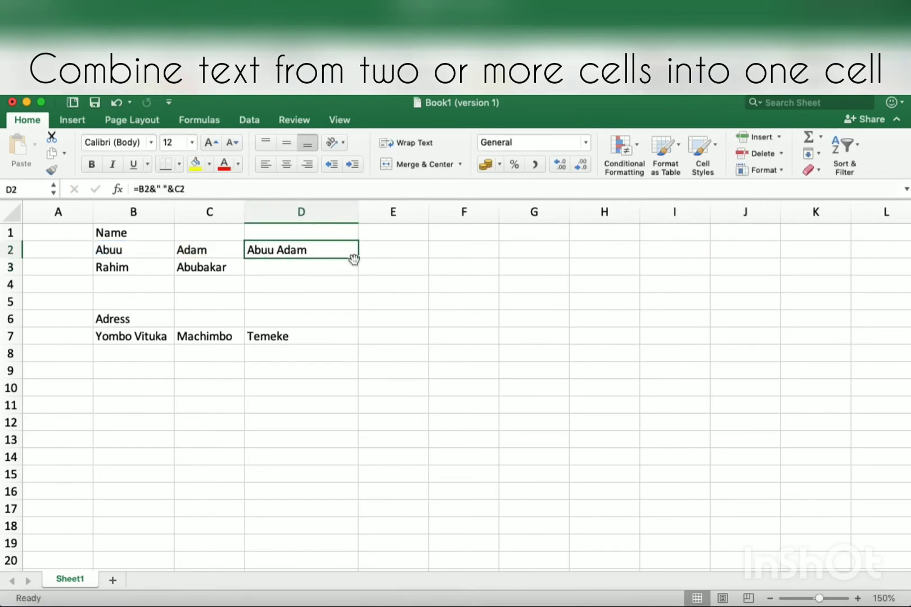
pyautogui.moveTo(357, 258); pyautogui.dragTo(358, 273)
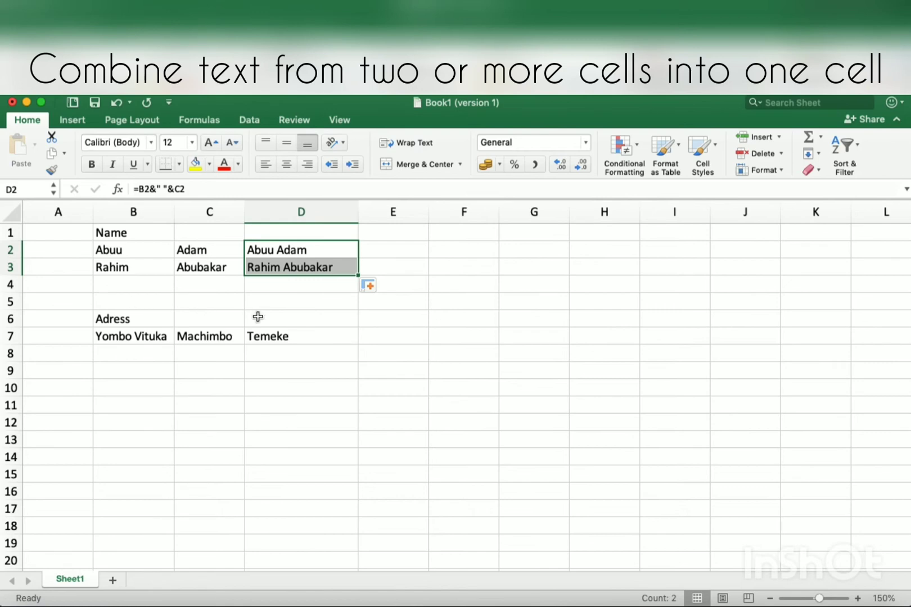
# Step: Enter the formula =B7&""&C7&"" in cell E7 to combine the first two address parts
pyautogui.click(386, 335)
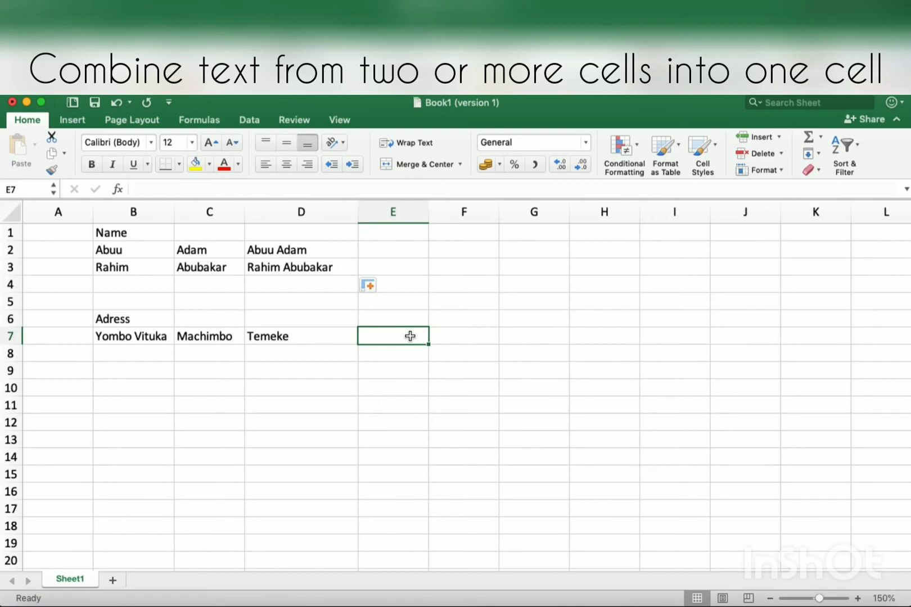
pyautogui.write('=')
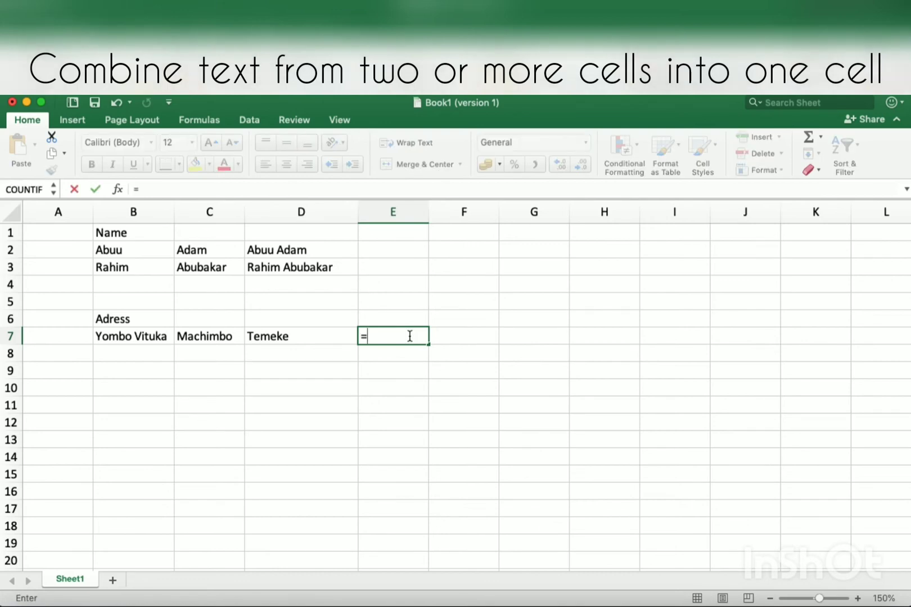
pyautogui.click(144, 340)
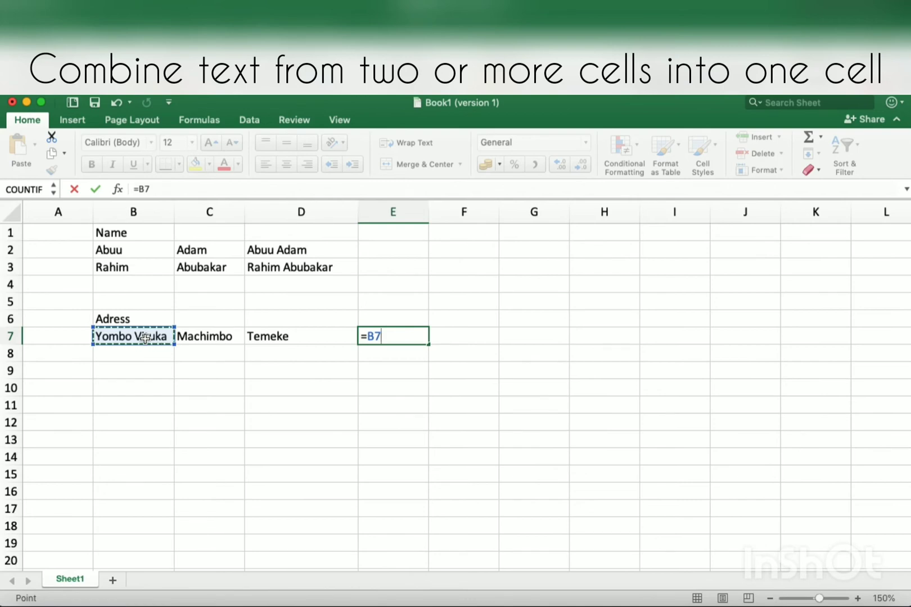
pyautogui.write('&')
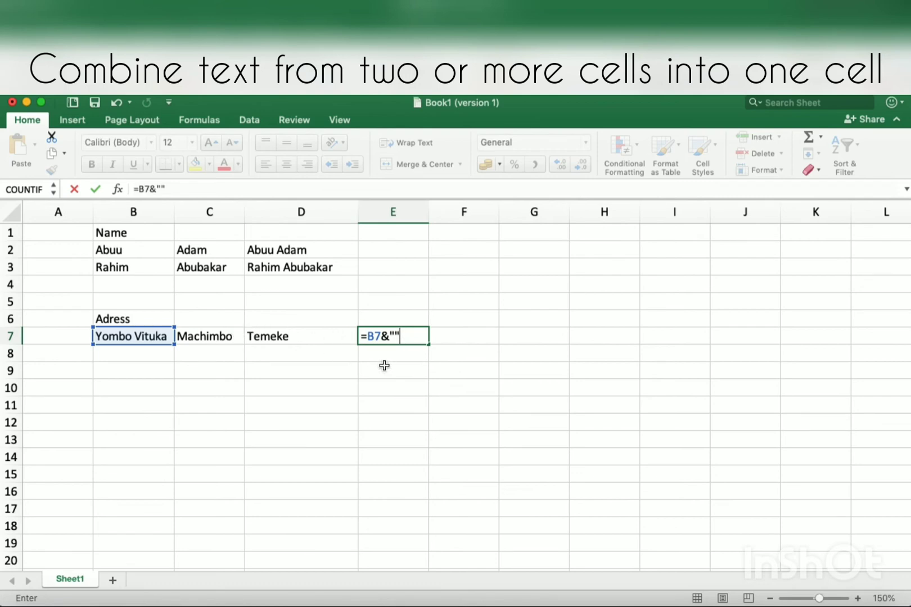
pyautogui.write('&')
pyautogui.click(209, 336)
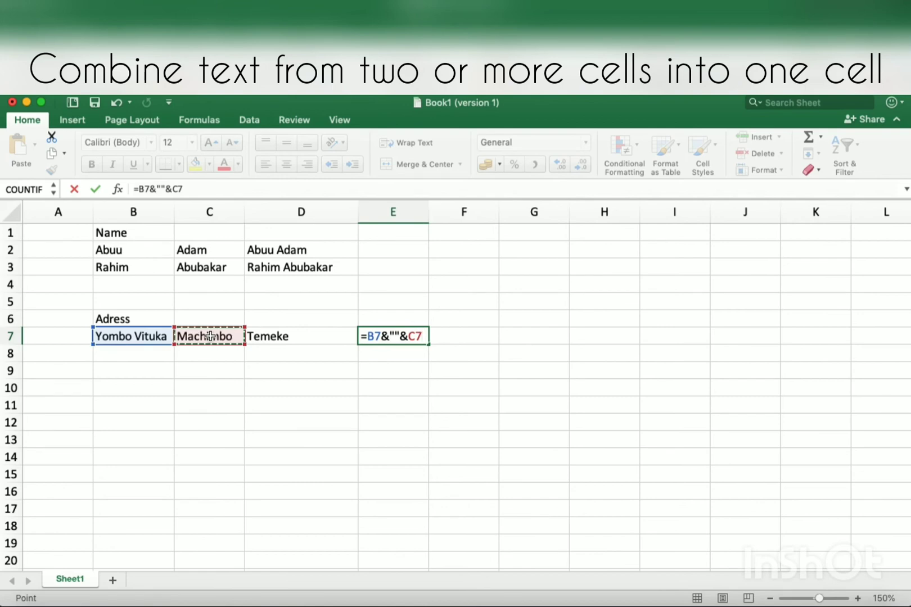
pyautogui.write('&""')
pyautogui.click(291, 334)
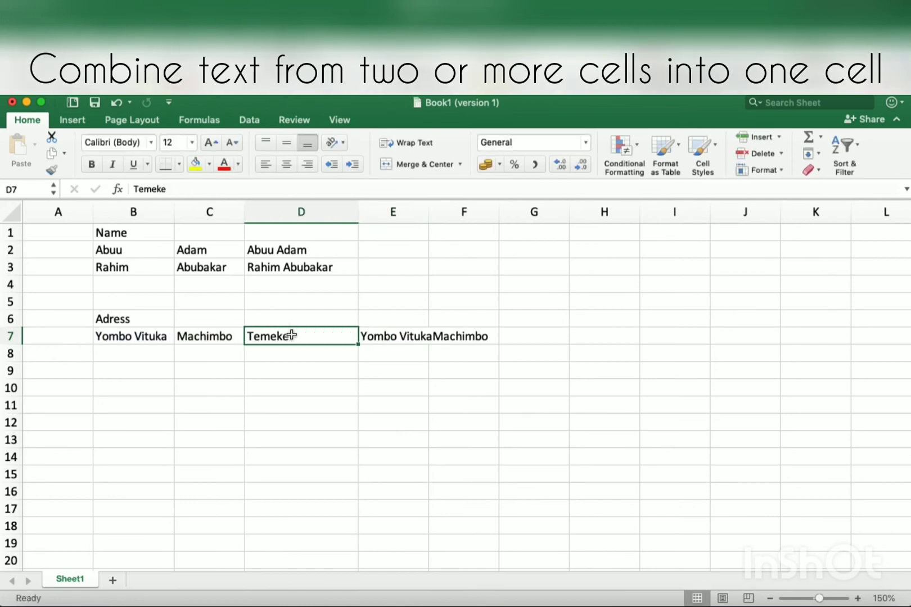
# Step: Append &D7 to the end of the formula in E7 to include the third address part
pyautogui.doubleClick(384, 336)
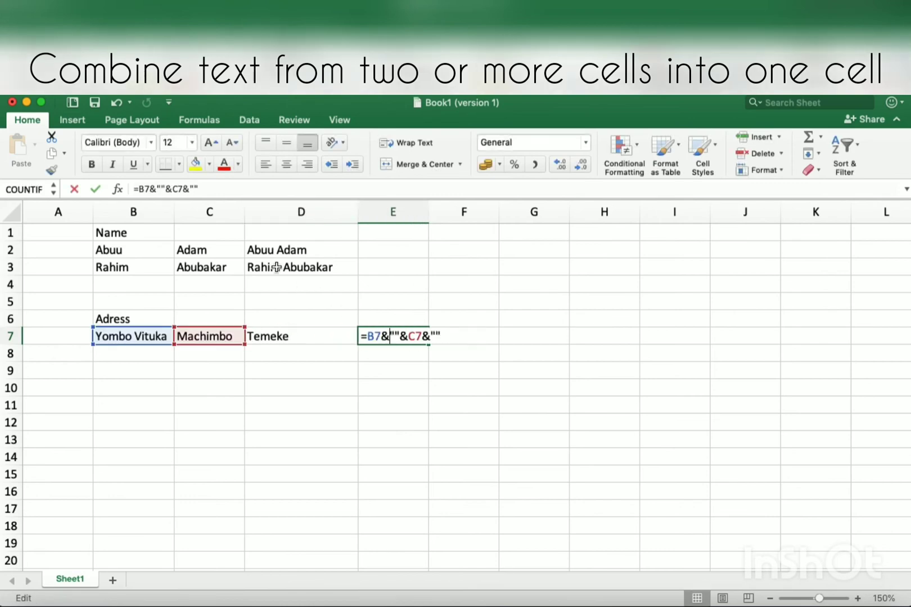
pyautogui.click(262, 188)
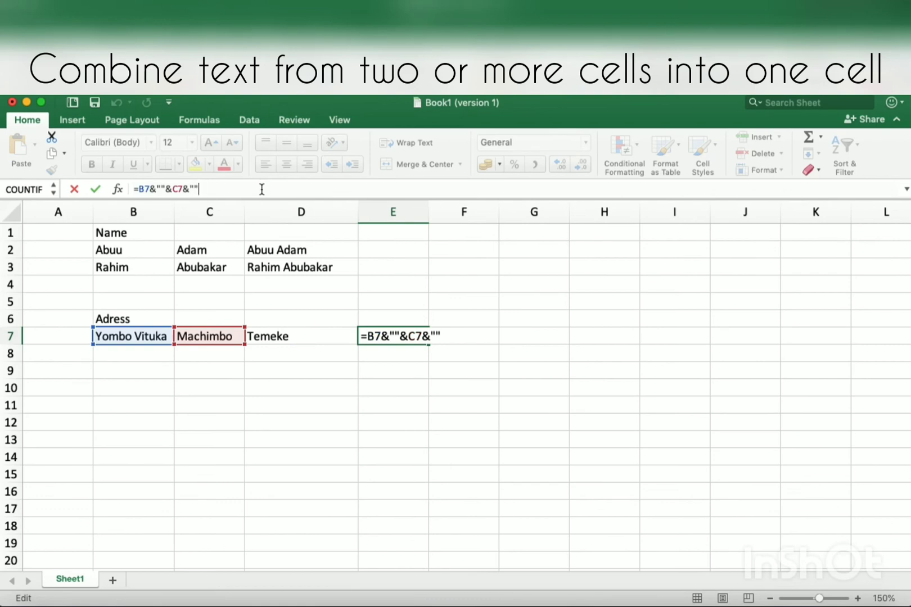
pyautogui.write('&')
pyautogui.click(278, 335)
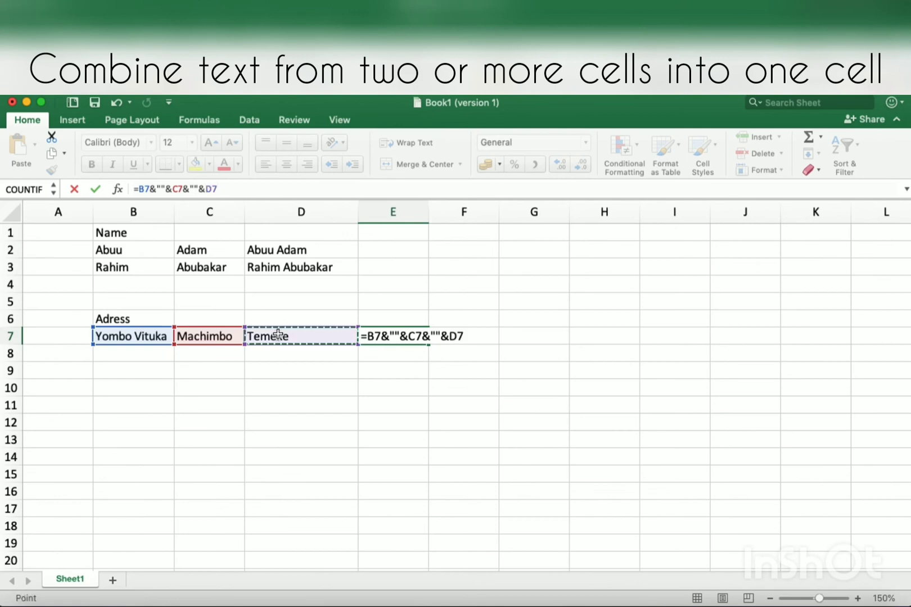
pyautogui.press('Return')
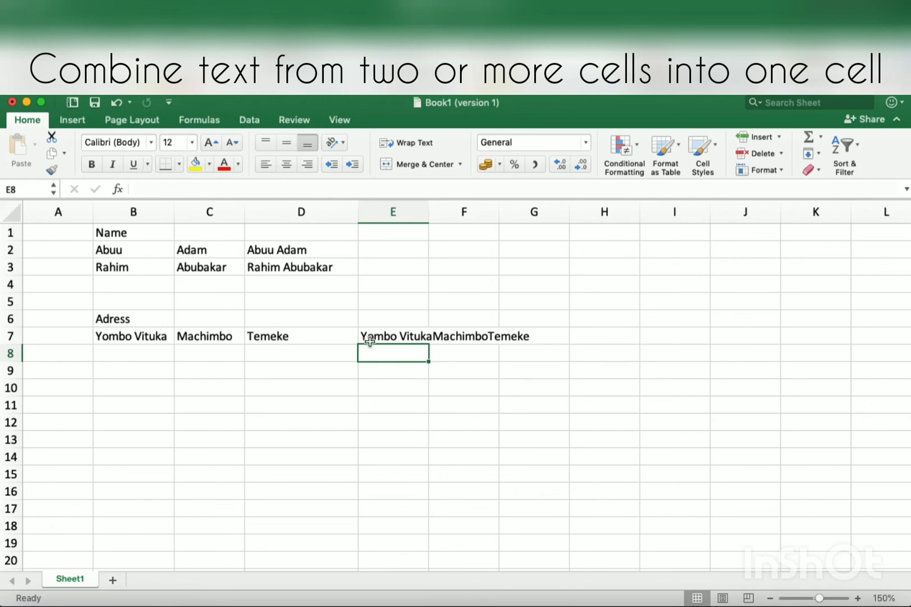
# Step: Insert a comma and a space between both pairs of quotation marks in the E7 formula
pyautogui.click(406, 337)
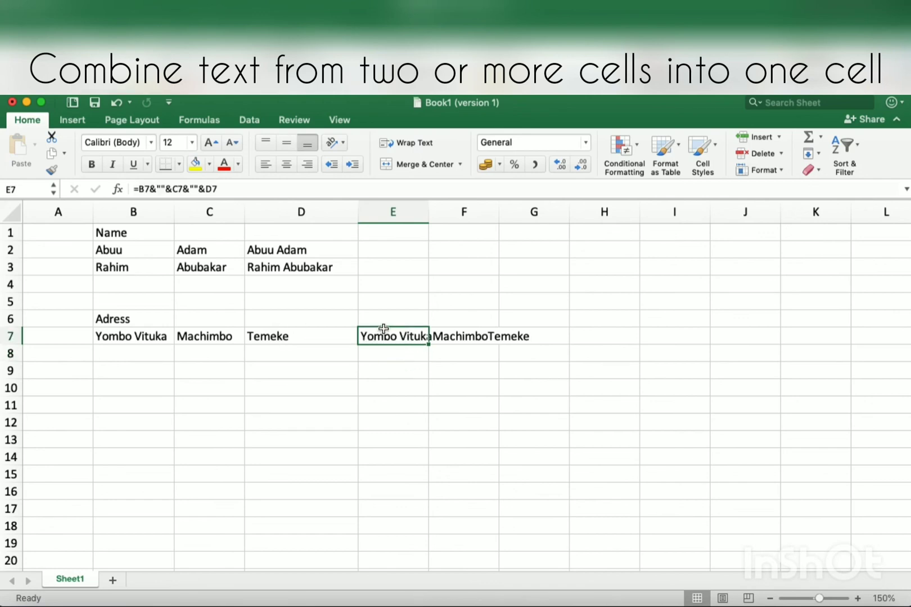
pyautogui.doubleClick(395, 336)
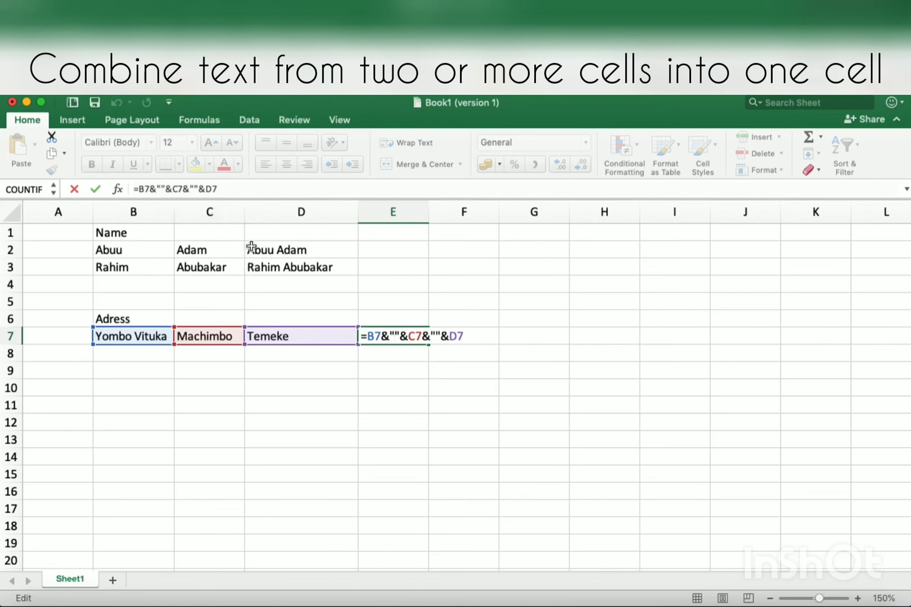
pyautogui.click(162, 189)
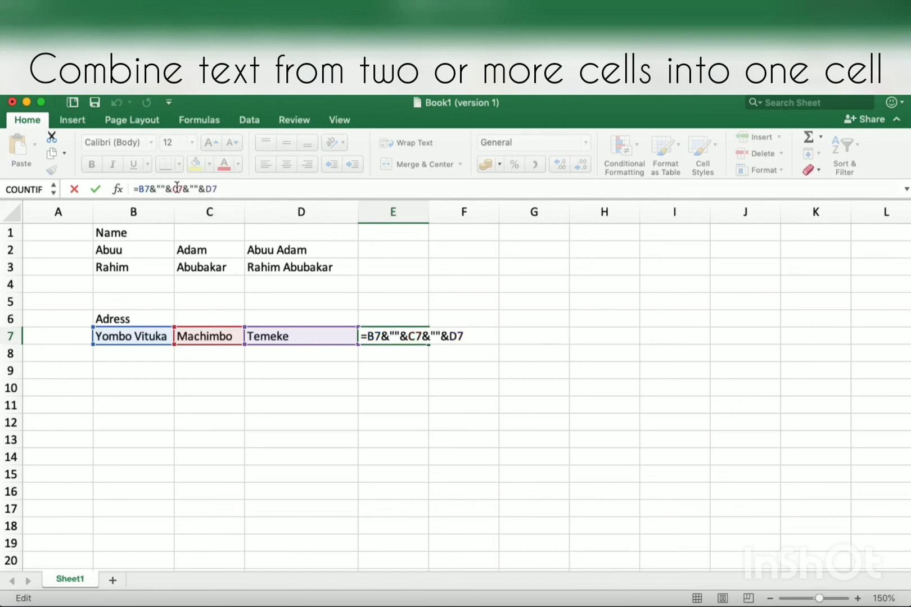
pyautogui.write(',')
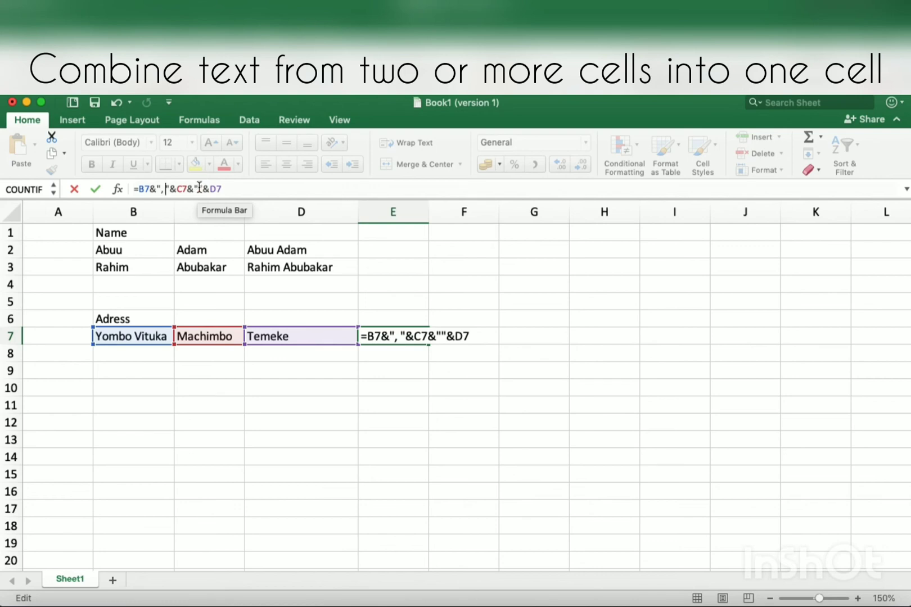
pyautogui.click(198, 187)
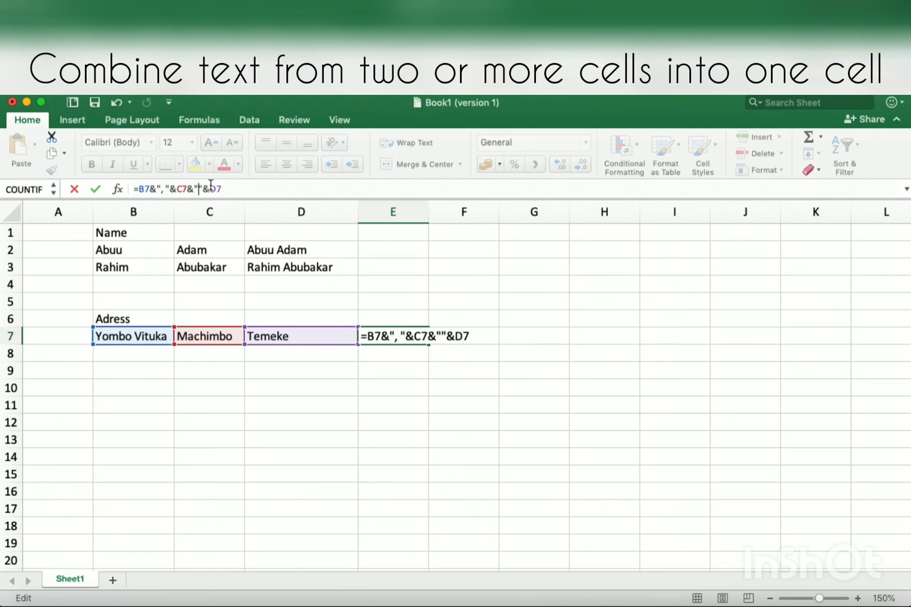
pyautogui.write(',')
pyautogui.press('Return')
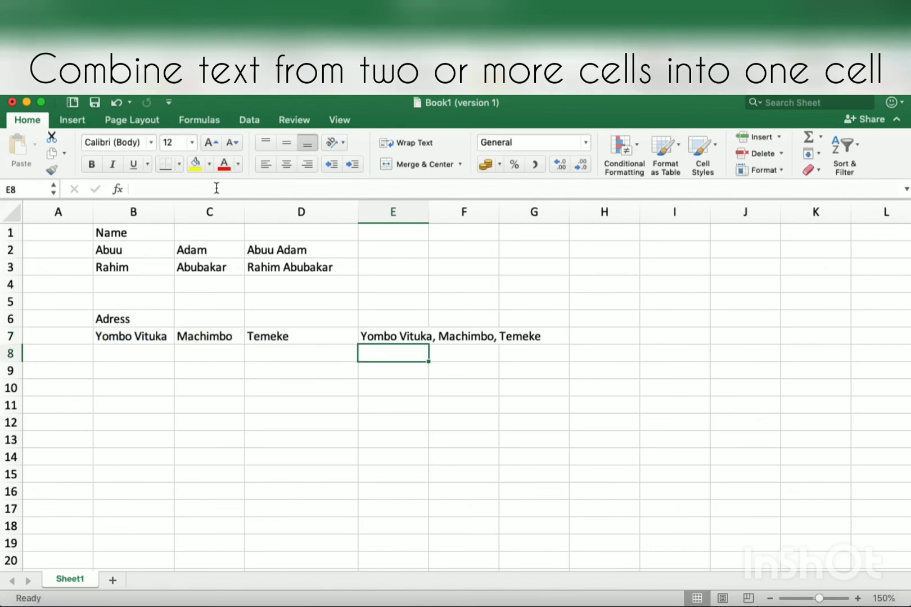